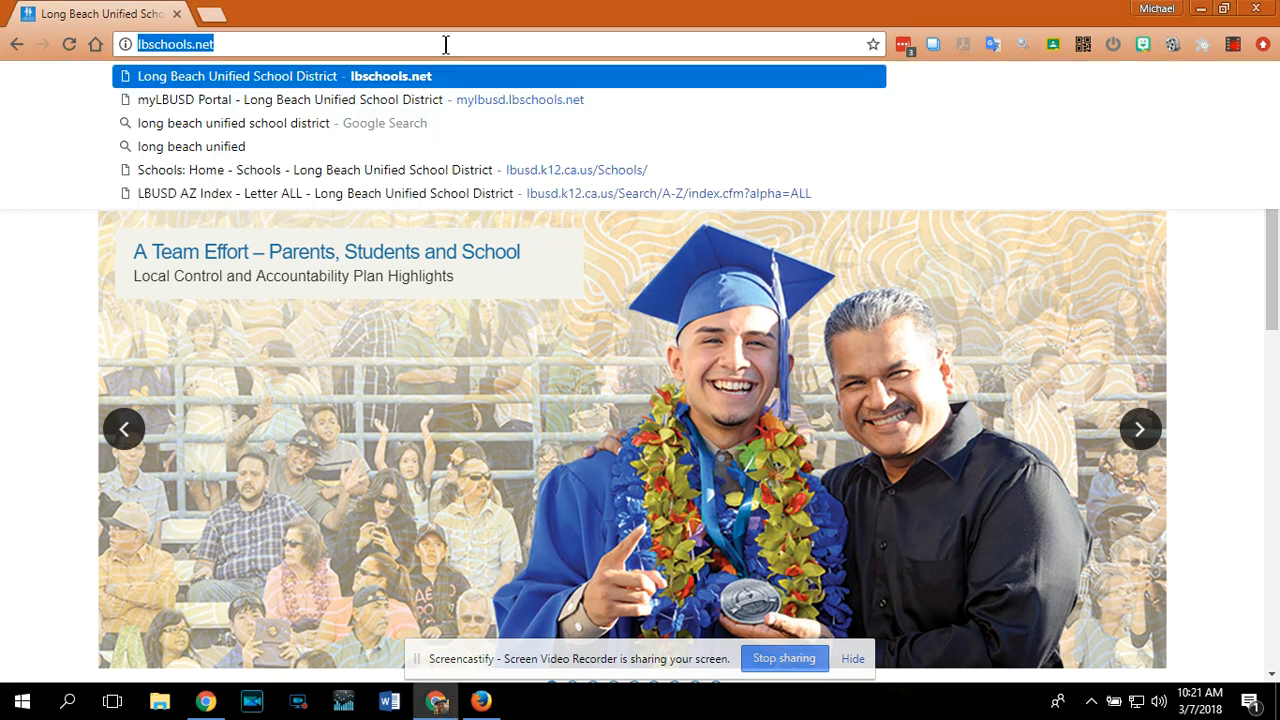
Search the web for "google slides" and open the Google Slides home page from the official result
type("google ")
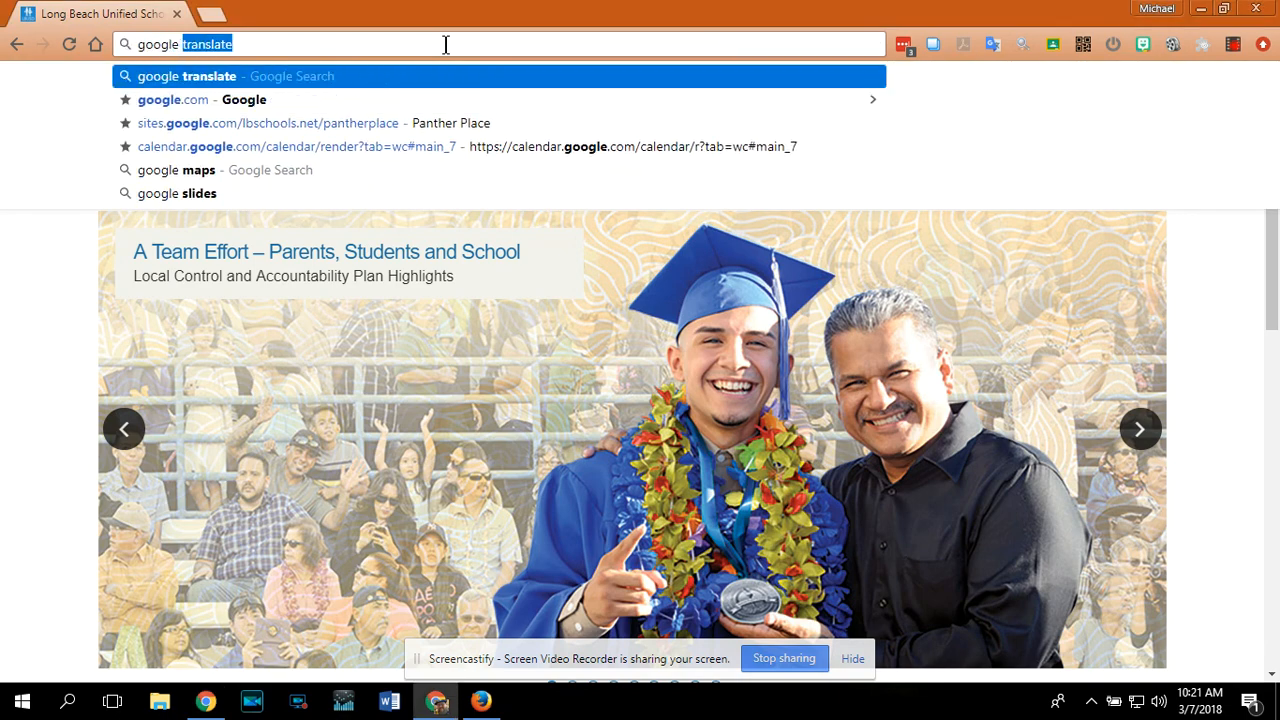
type("slides")
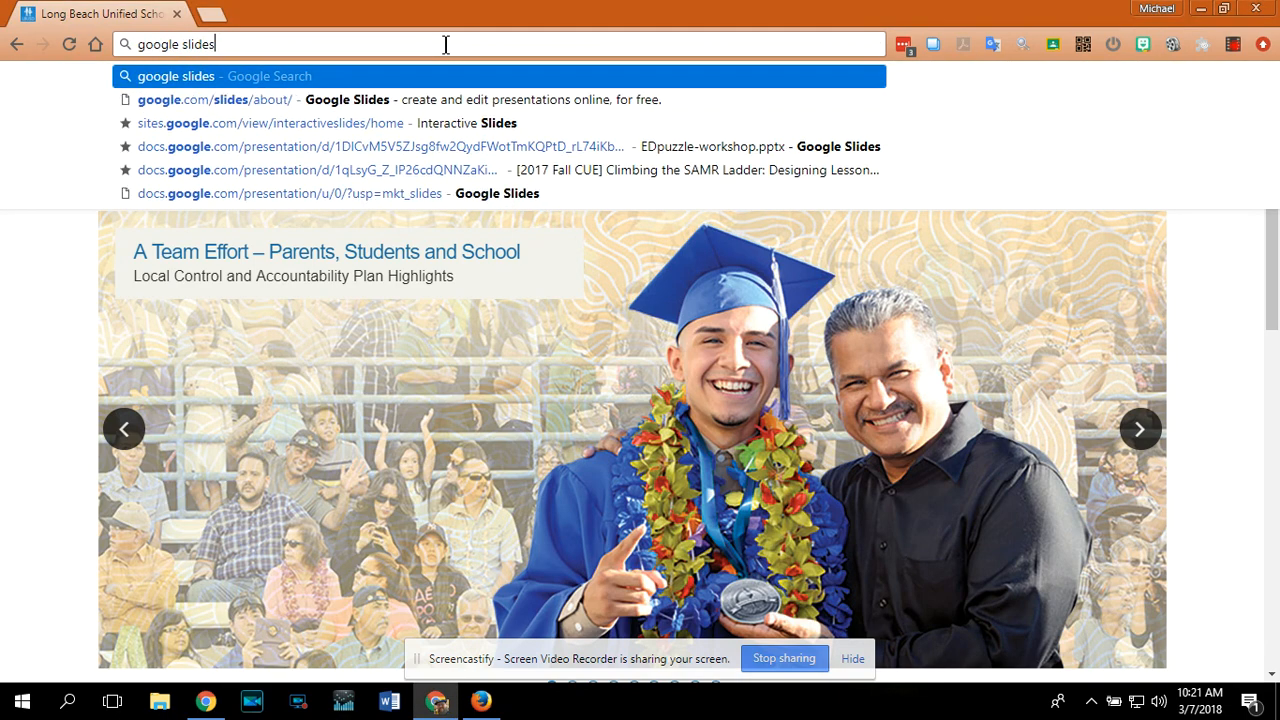
key("Return")
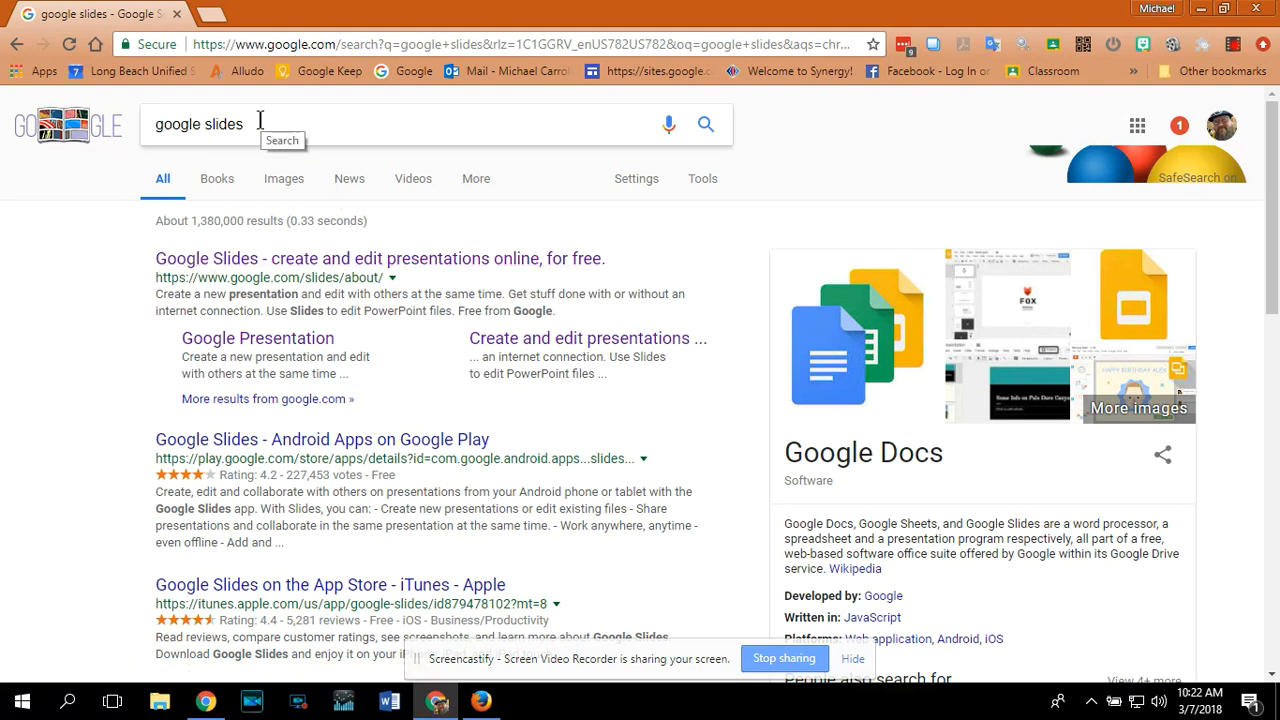
left_click(350, 262)
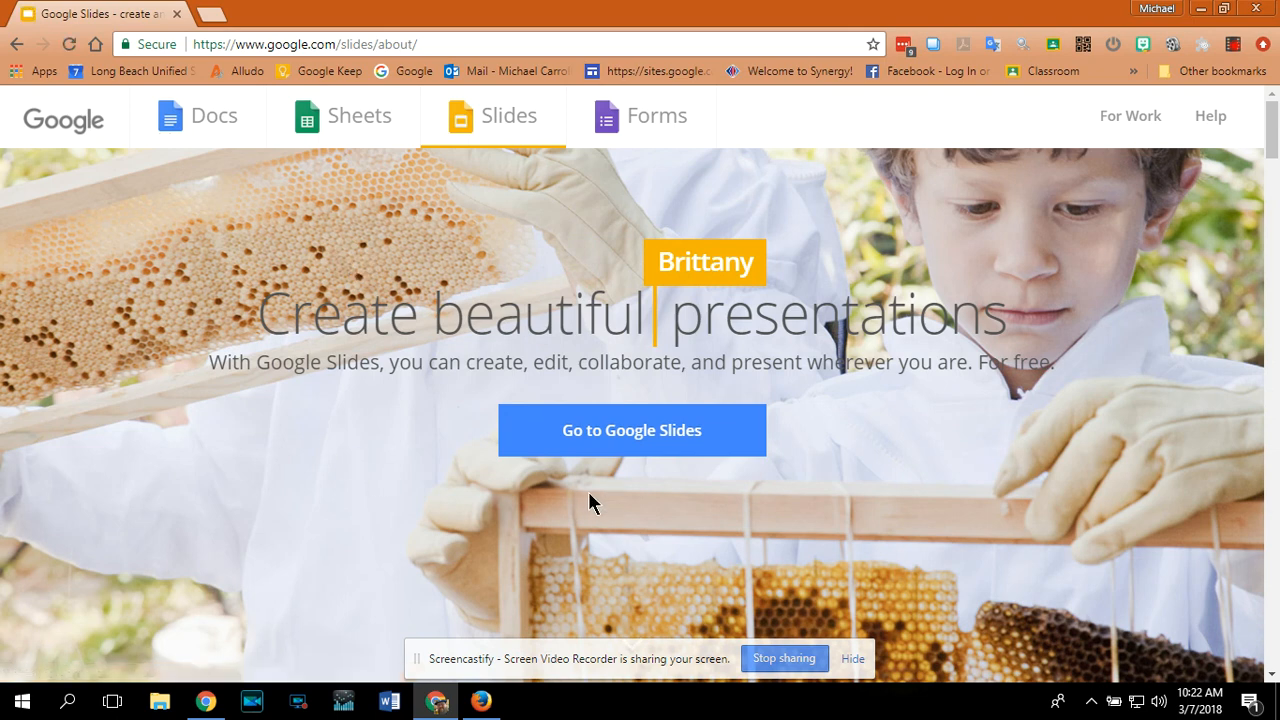
left_click(647, 440)
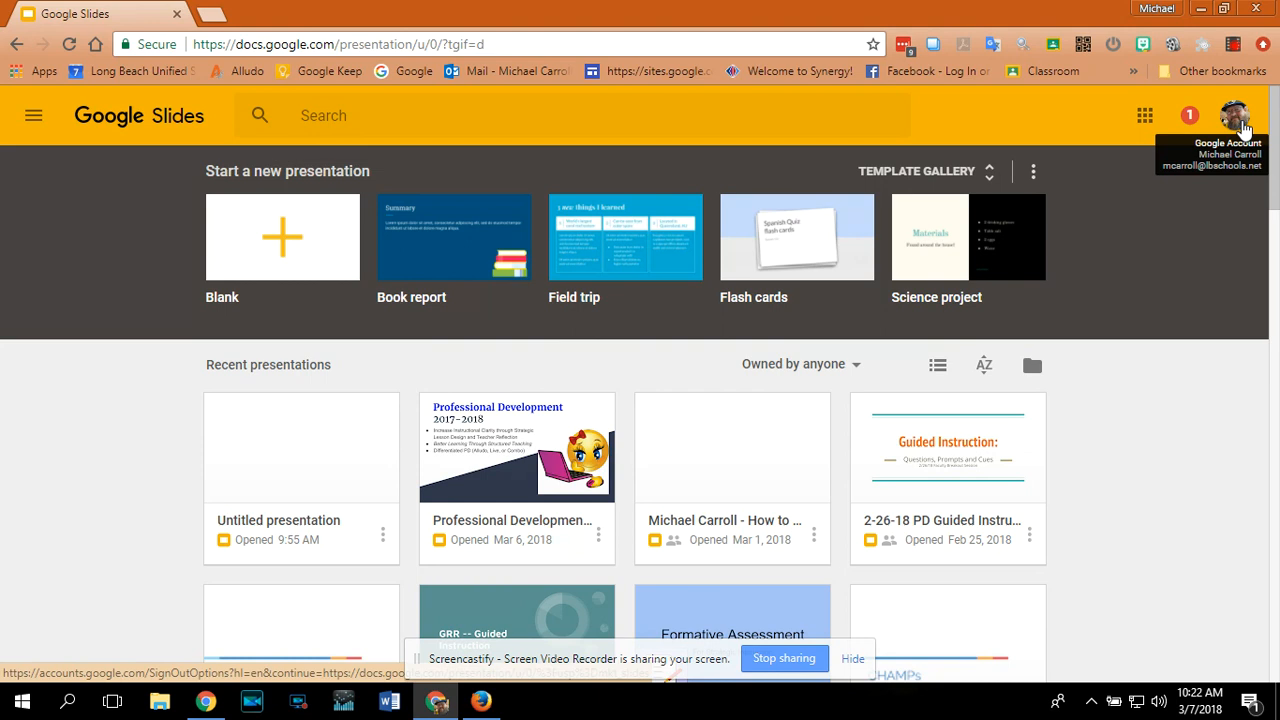
Go to Slides through the Google apps list and create a blank presentation
left_click(1145, 118)
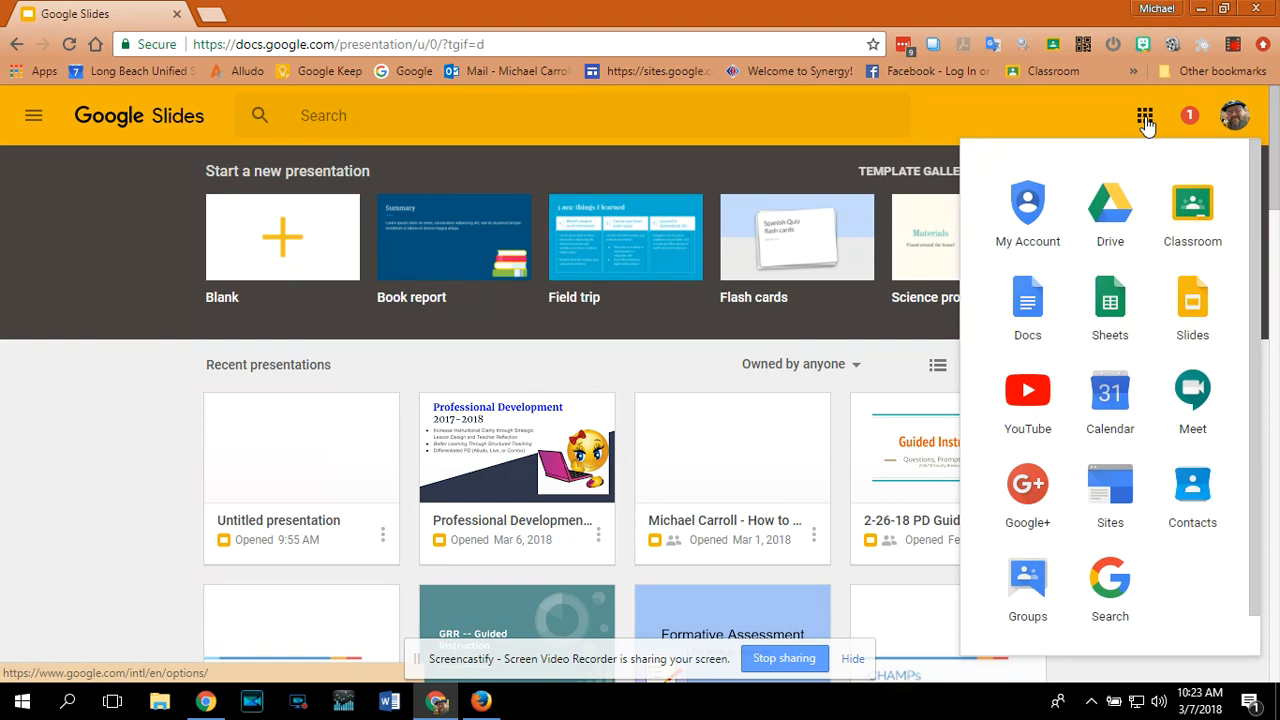
left_click(1195, 313)
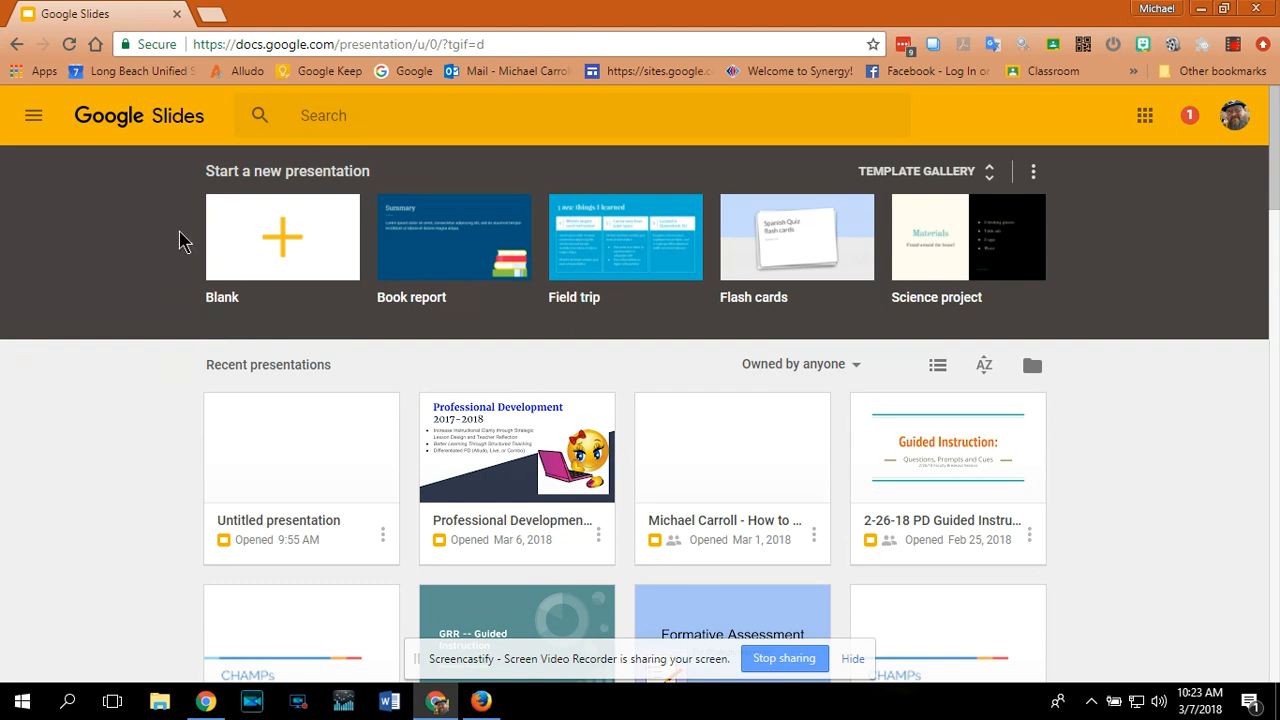
left_click(285, 240)
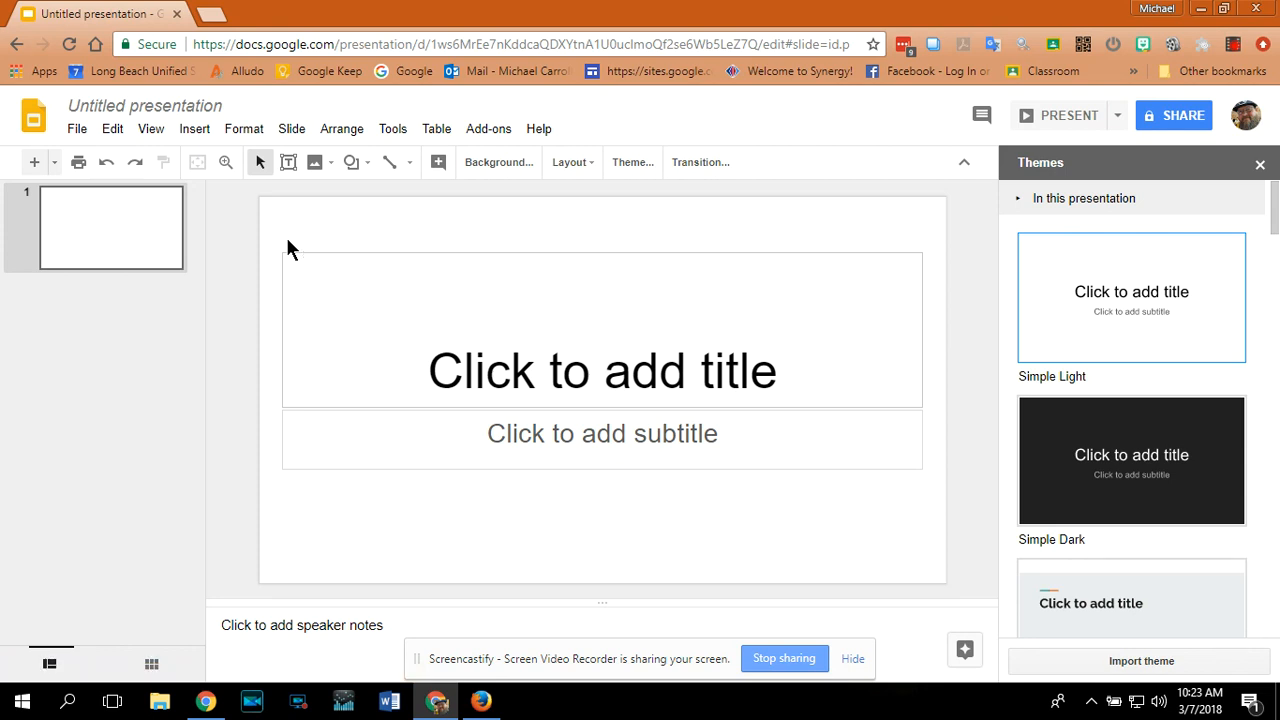
Start inserting an image from the web and search Google Images for "dogs"
left_click(194, 129)
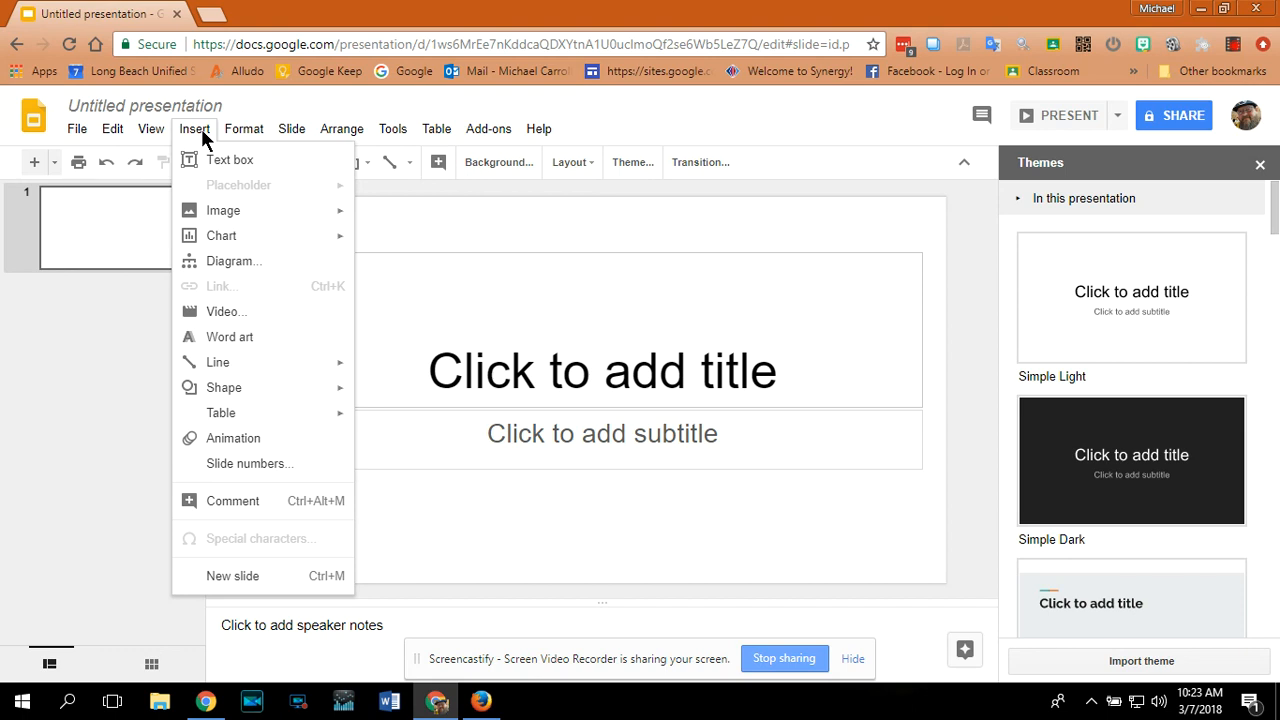
mouse_move(221, 219)
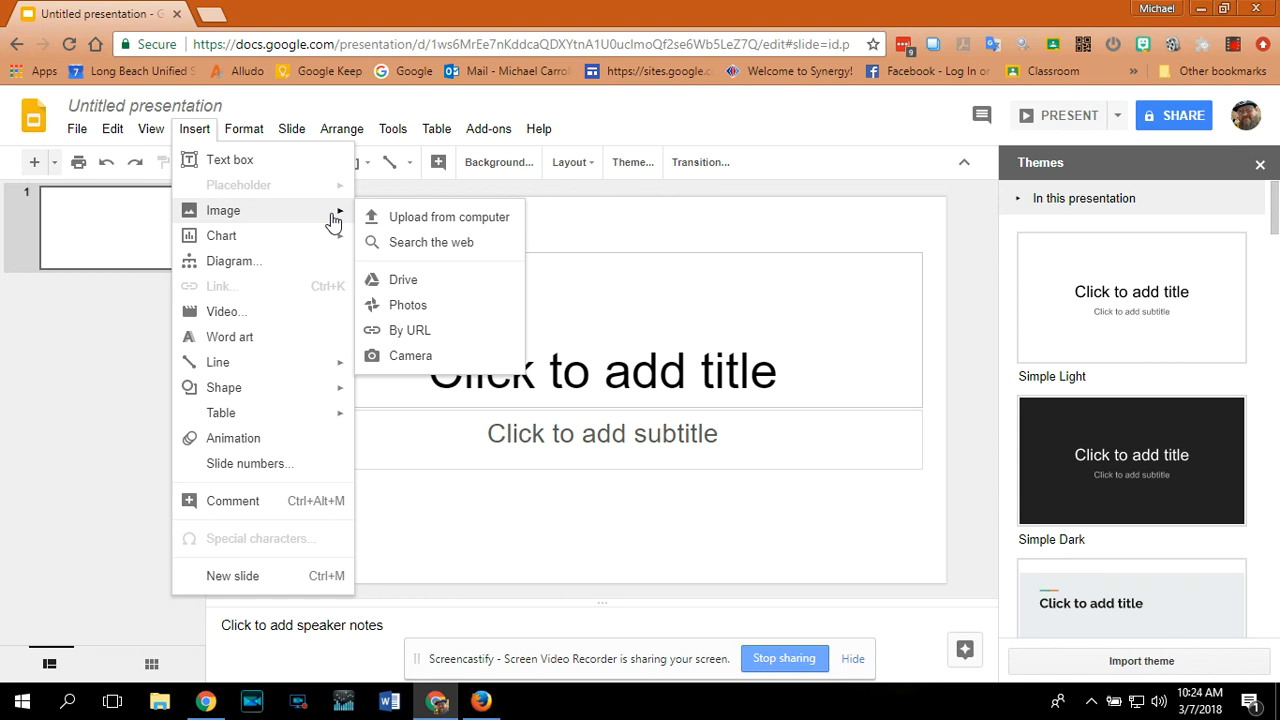
left_click(414, 243)
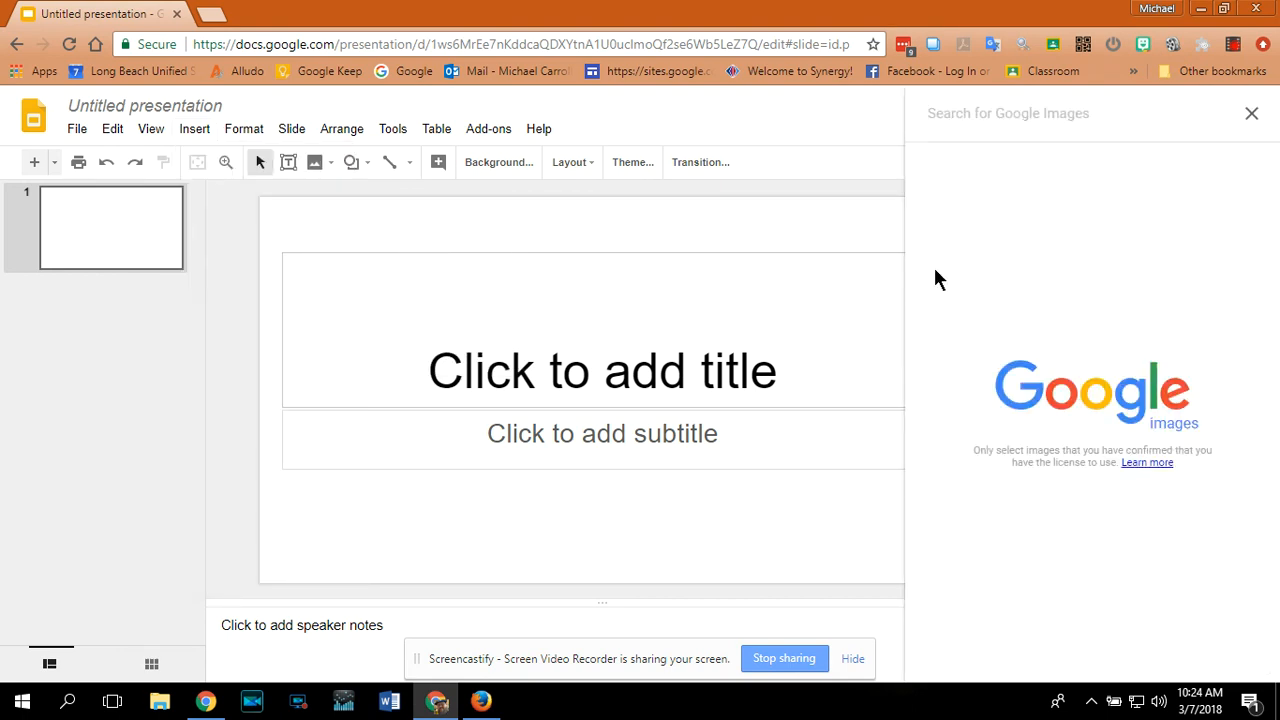
type("gof")
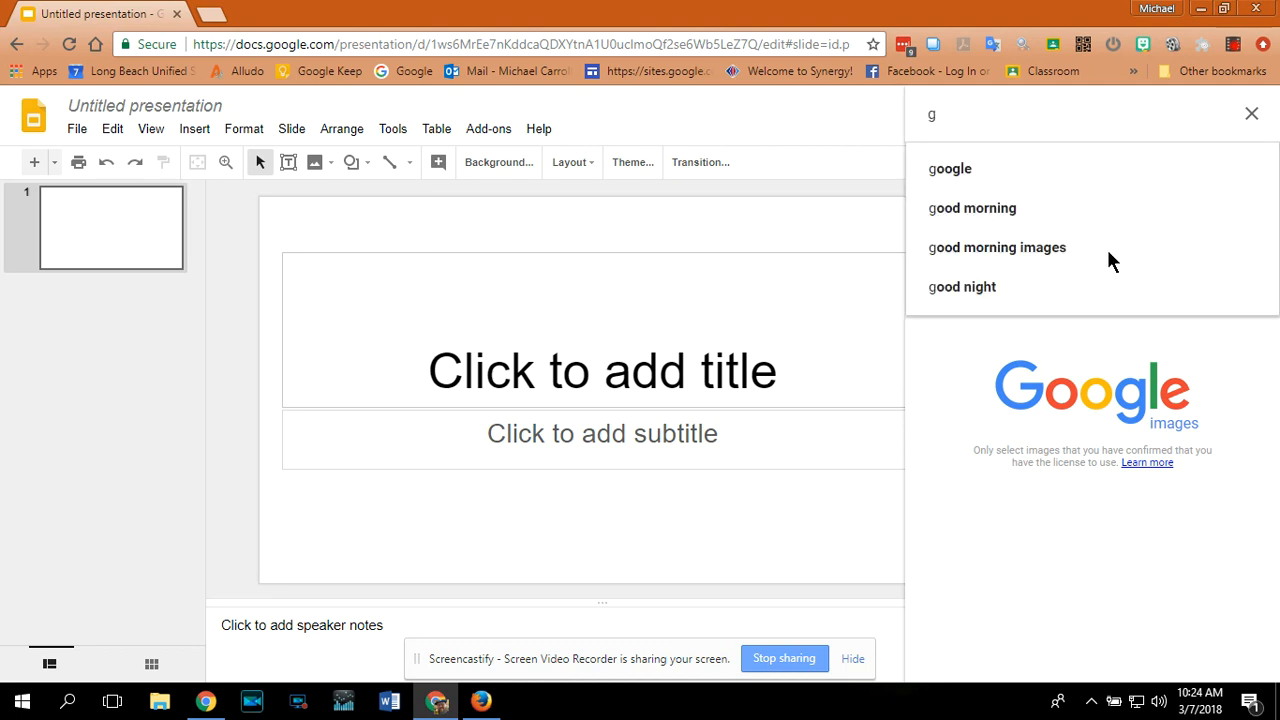
key("BackSpace")
key("BackSpace")
key("BackSpace")
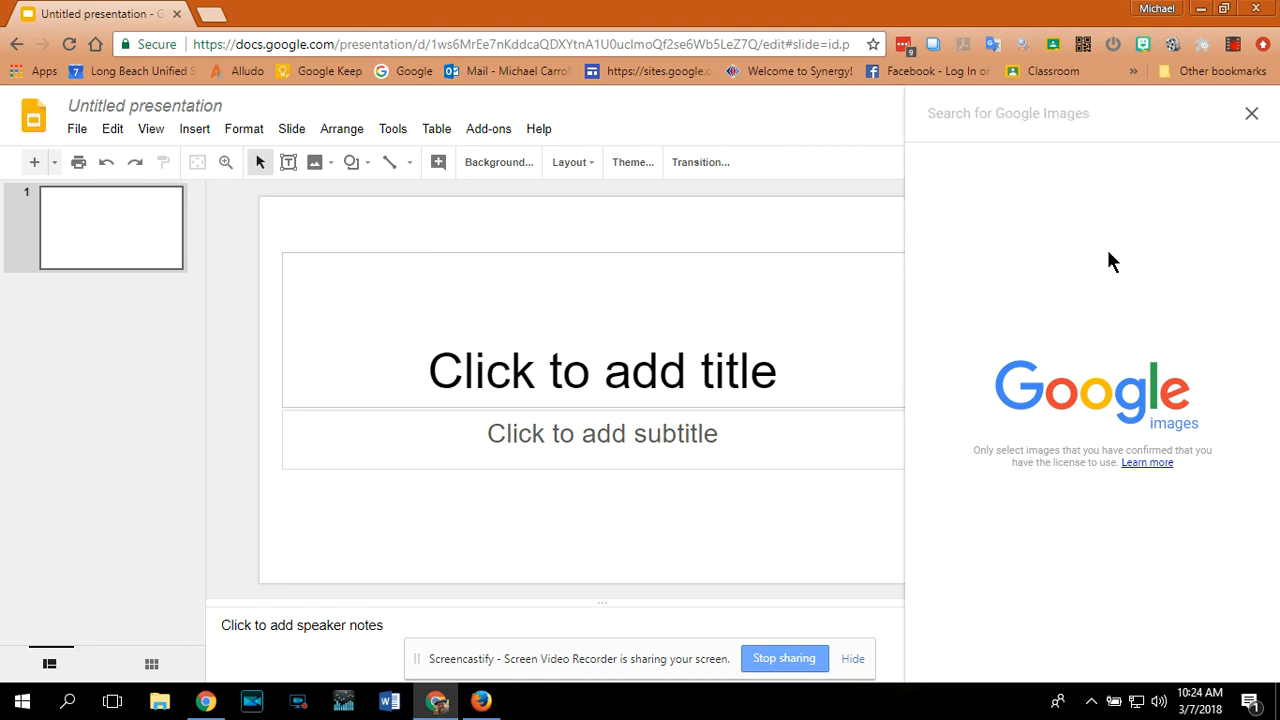
type("dogs")
key("Return")
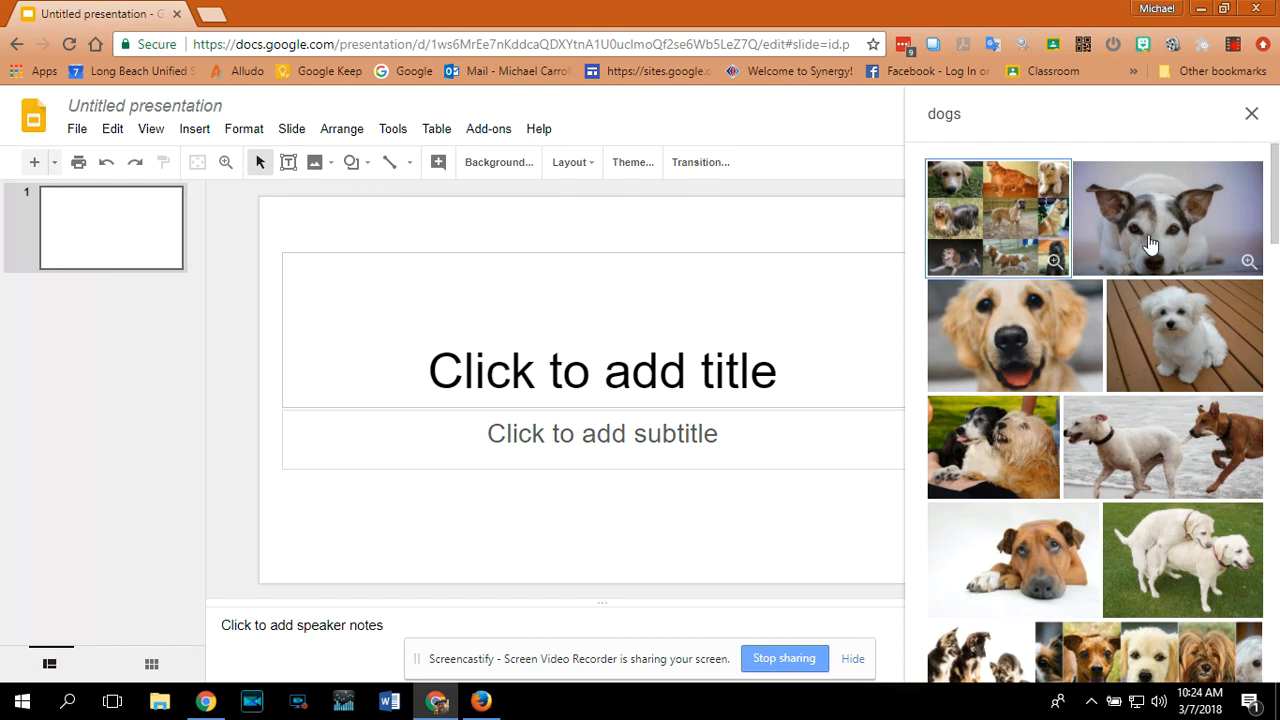
Insert the photo of the white dog with dark ears and widen it on both sides to nearly fill the slide
left_click(1153, 245)
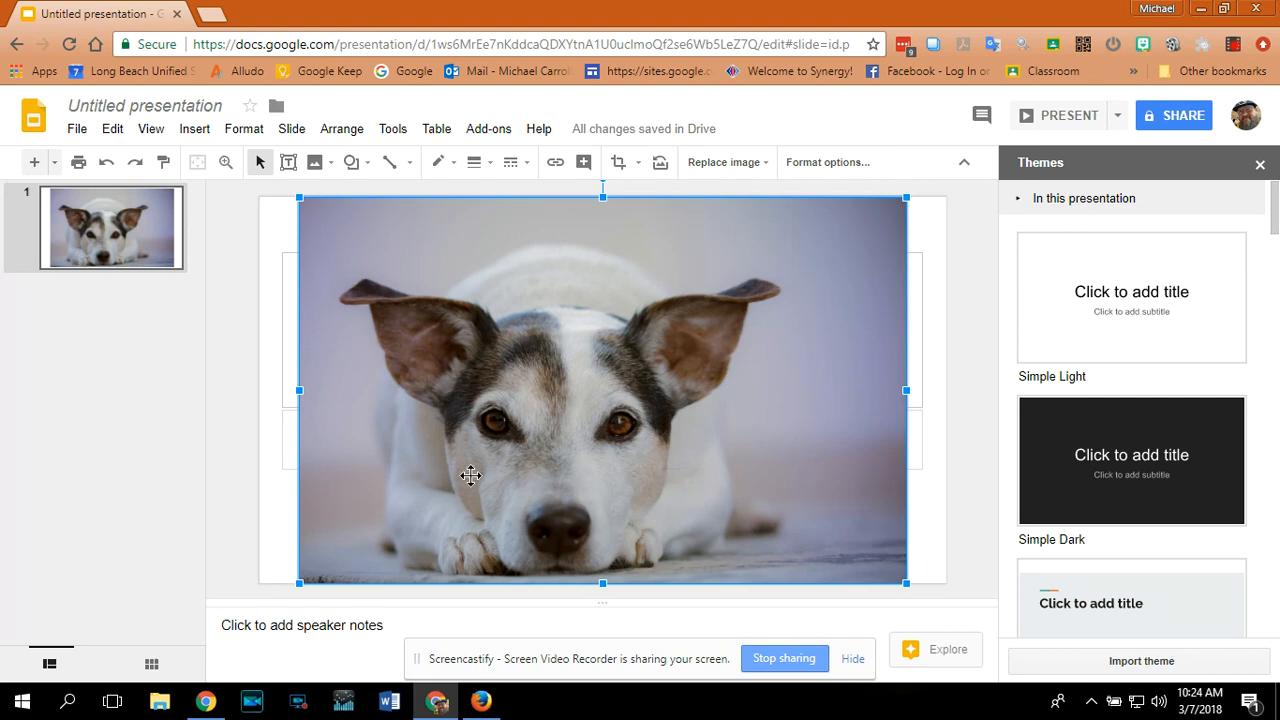
left_click_drag(297, 391, 278, 390)
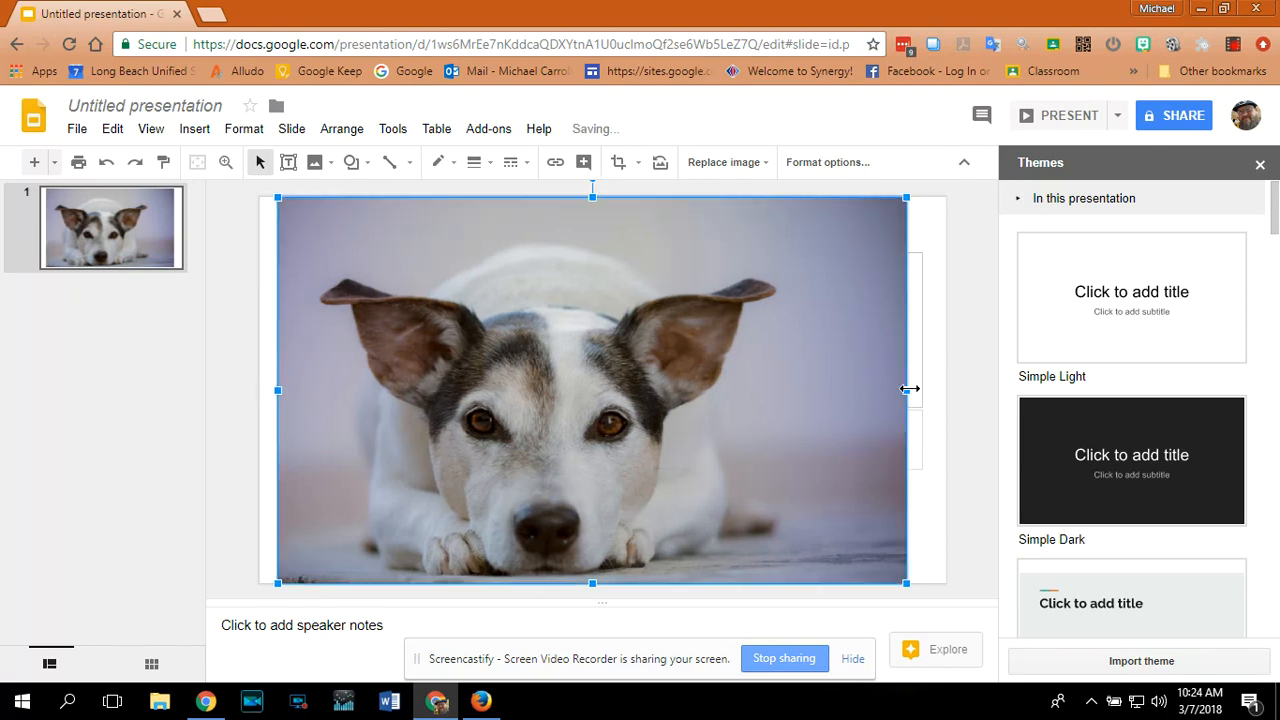
left_click_drag(908, 389, 927, 390)
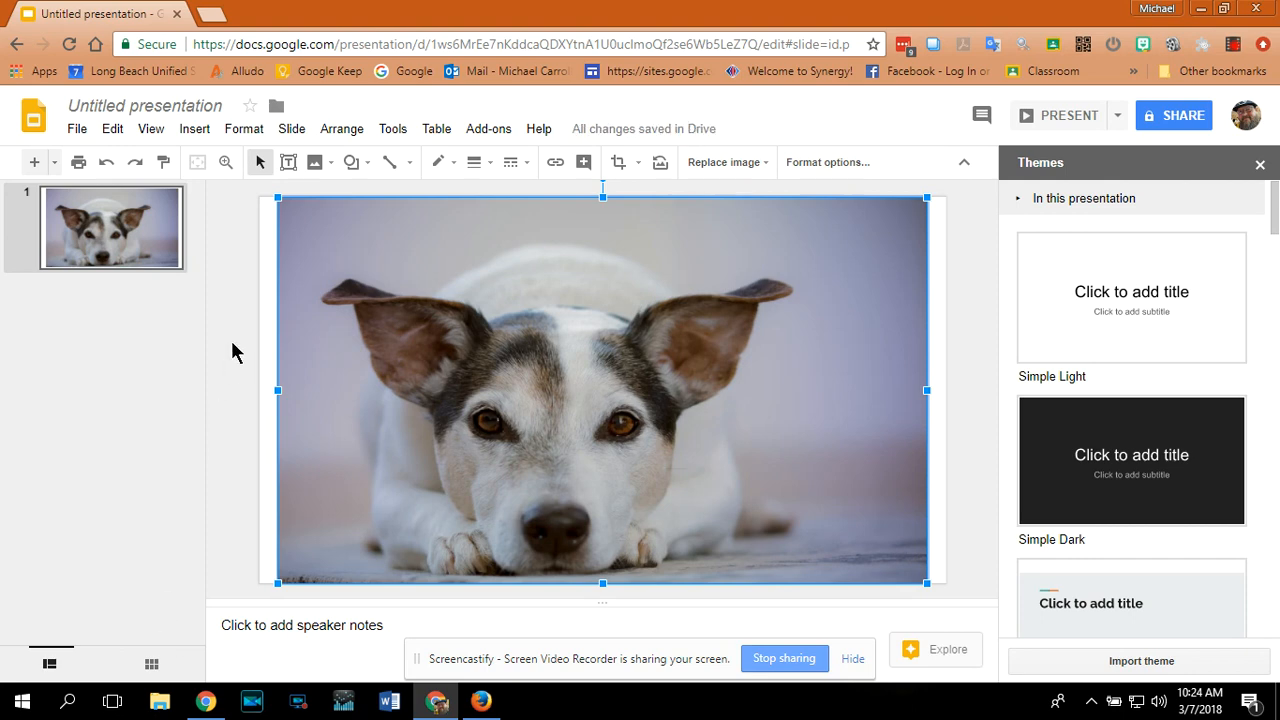
Draw a wide, thin text box along the lower edge of the dog photo and fill it with solid blue
left_click(199, 131)
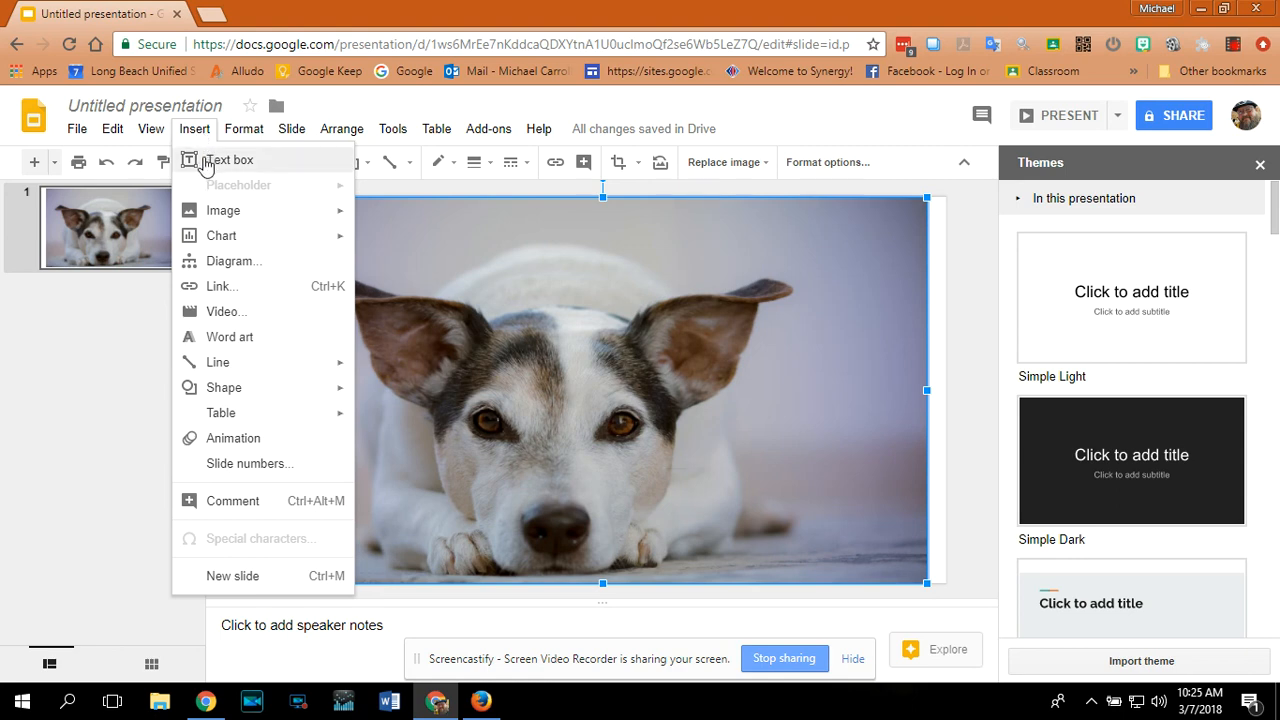
left_click(262, 166)
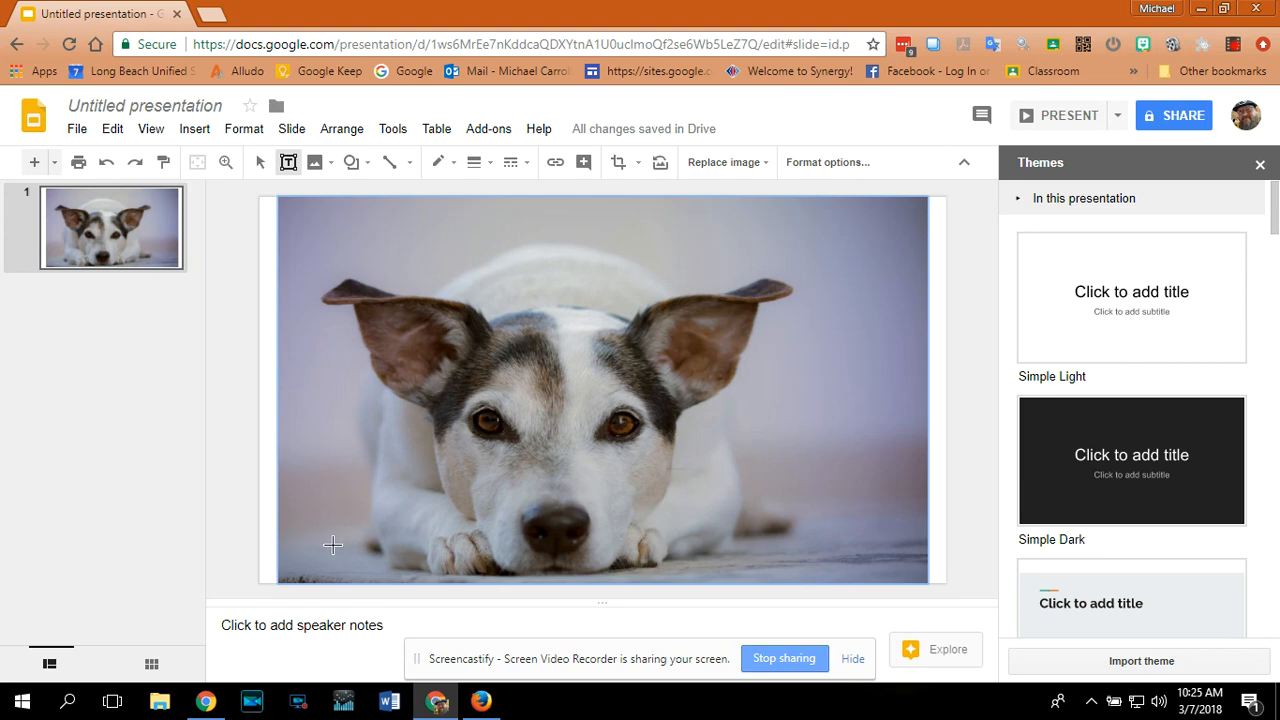
left_click_drag(332, 546, 865, 574)
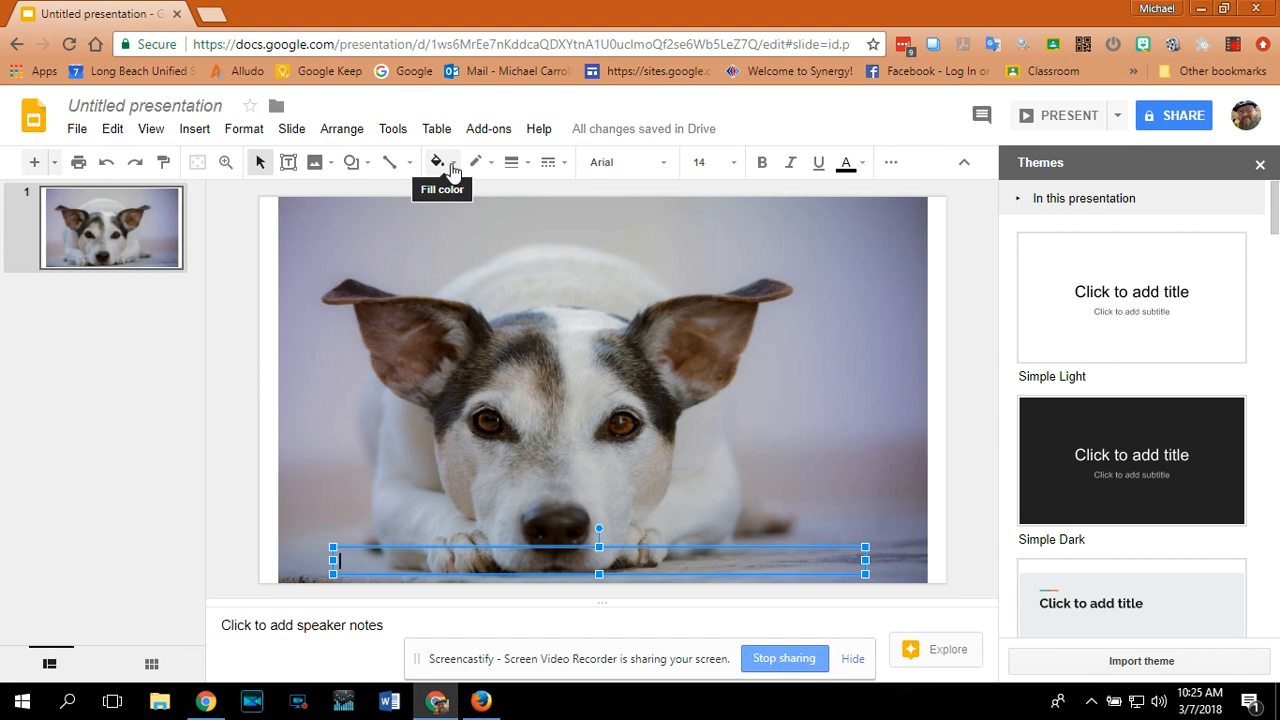
left_click(452, 171)
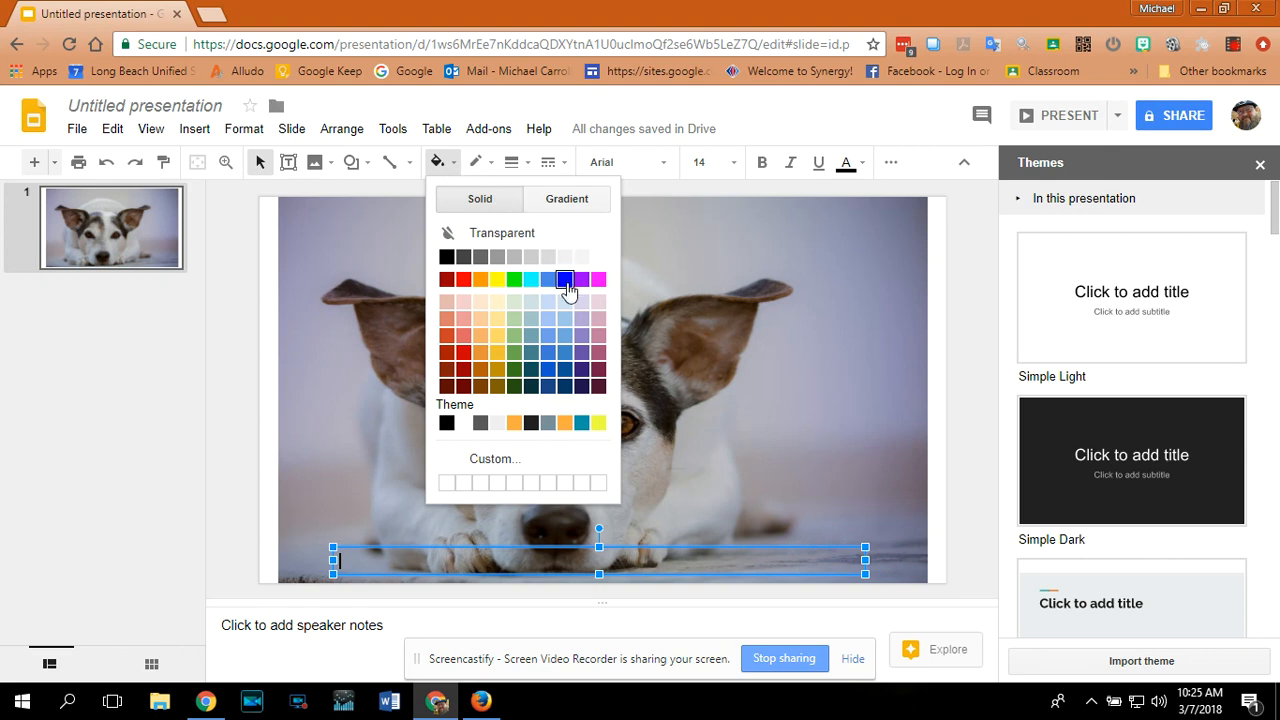
left_click(566, 280)
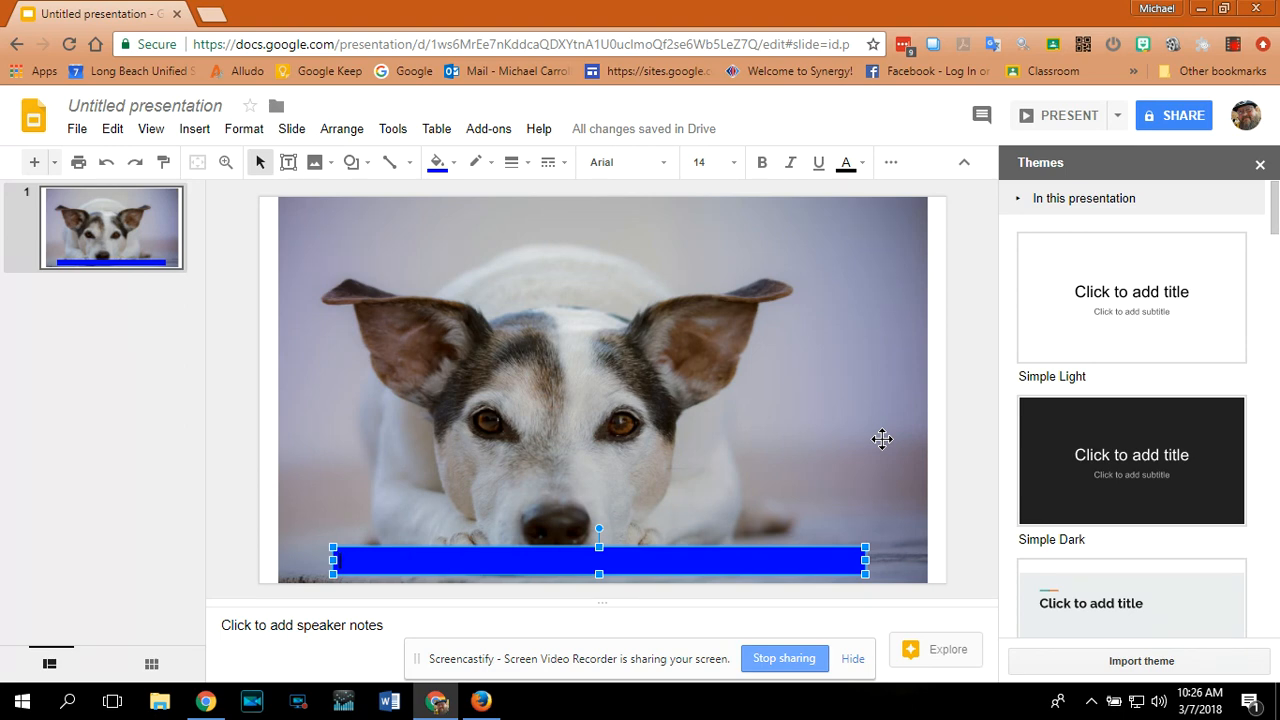
Enter "Good Doggy!" in the blue text box and make the text bold
type("I")
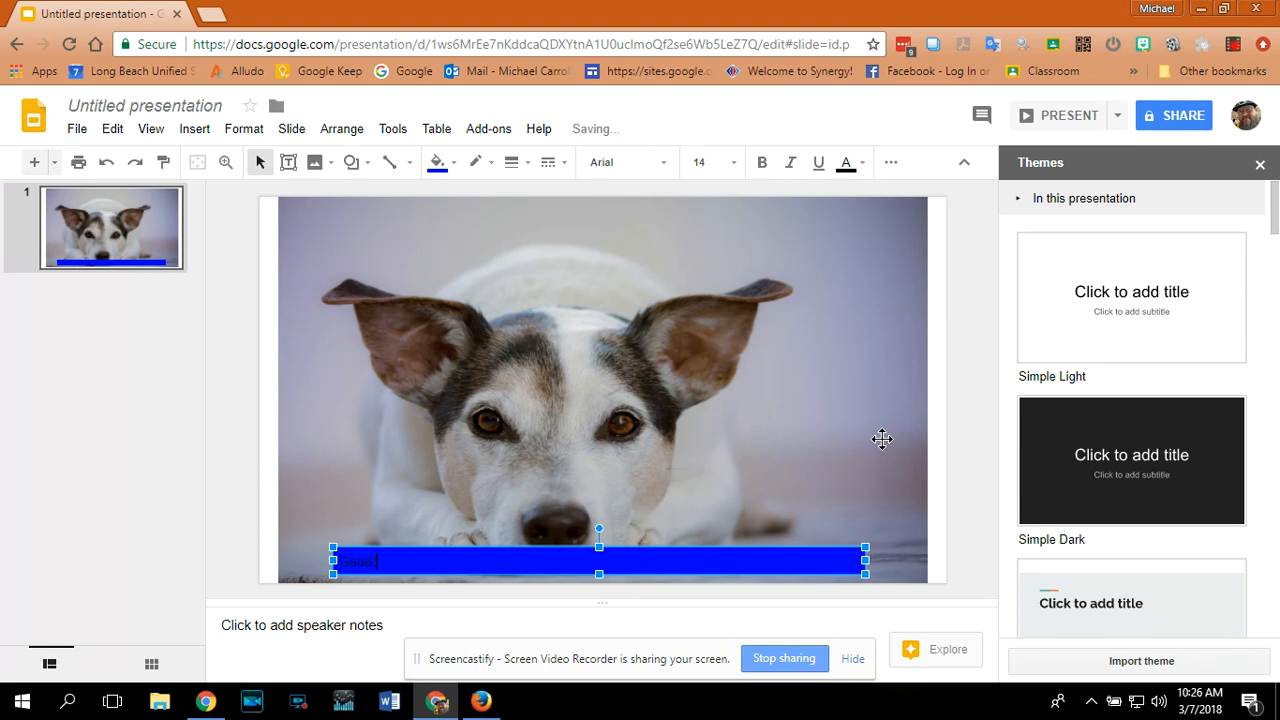
type("ood Doggy!")
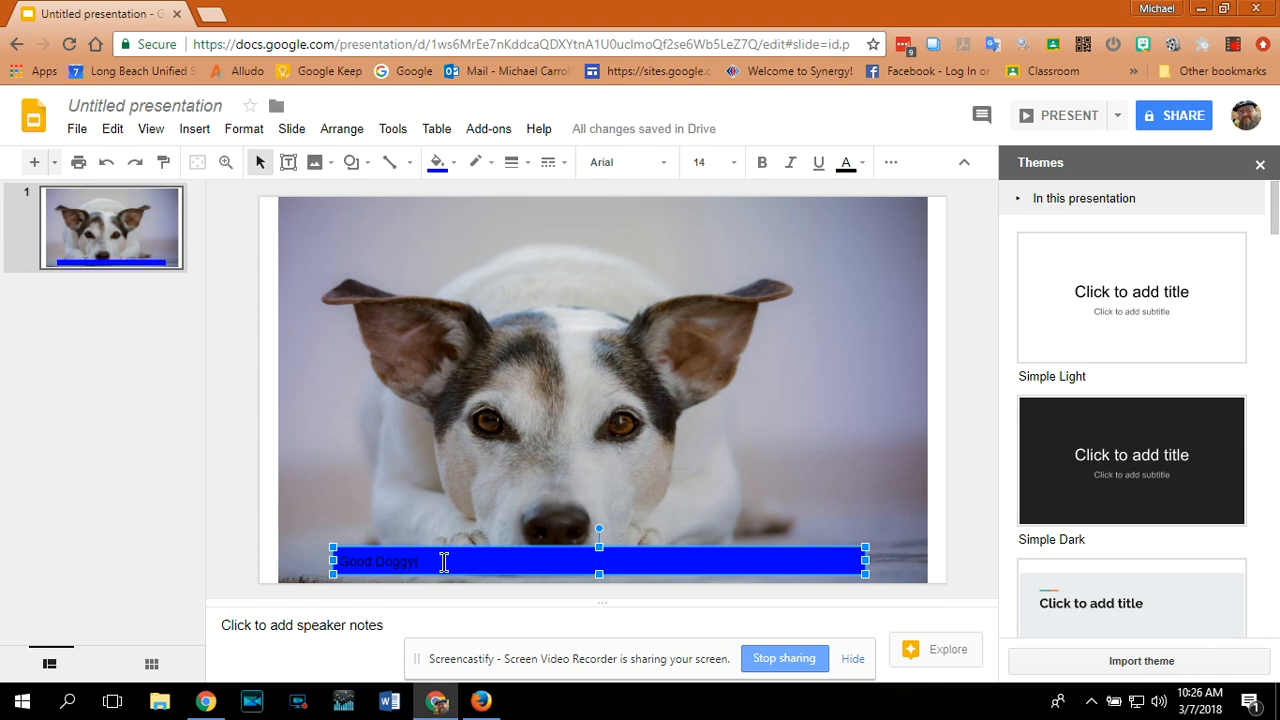
left_click_drag(435, 563, 342, 562)
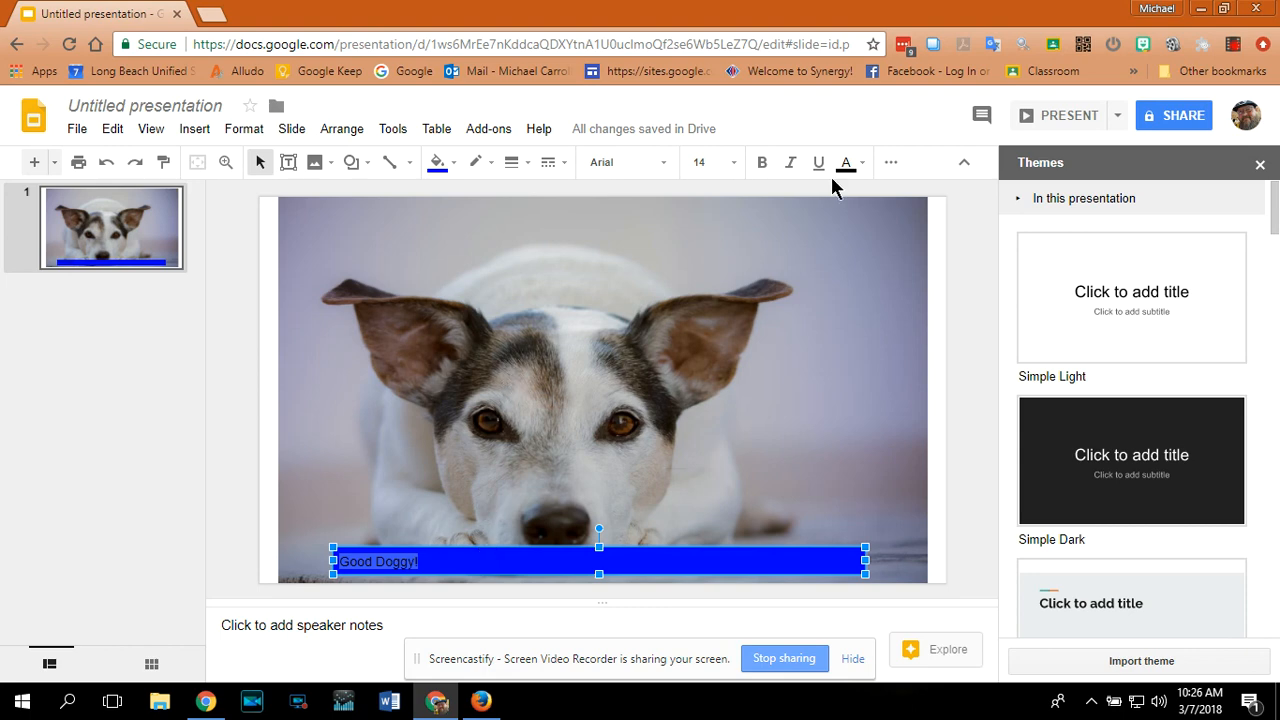
left_click(764, 165)
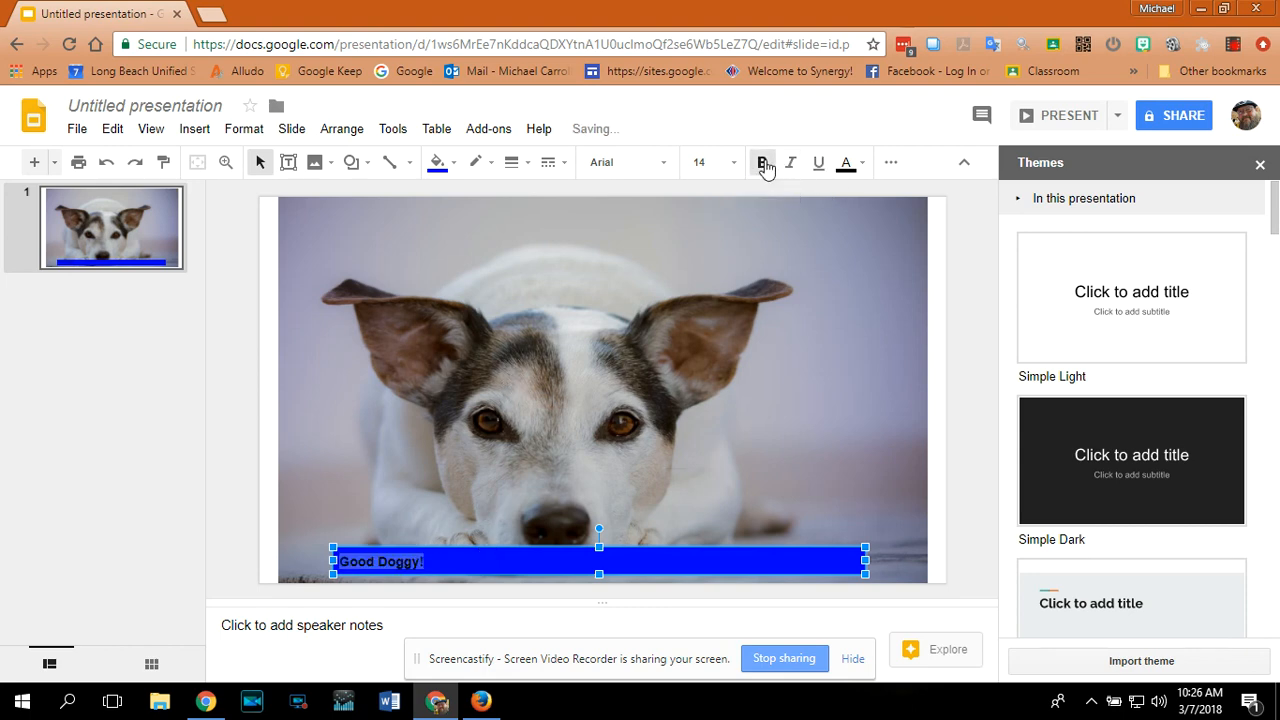
Set the "Good Doggy!" caption's font size to 18 and center it within its text box
left_click(890, 164)
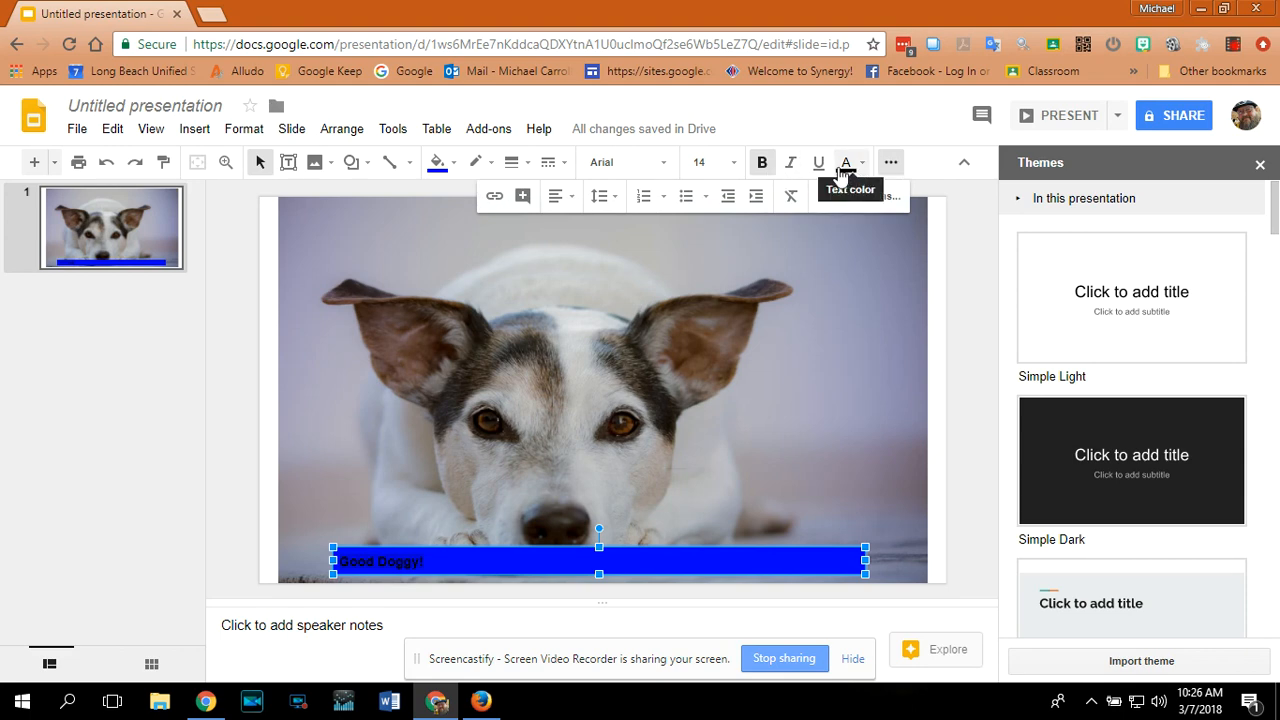
left_click(732, 166)
left_click(707, 398)
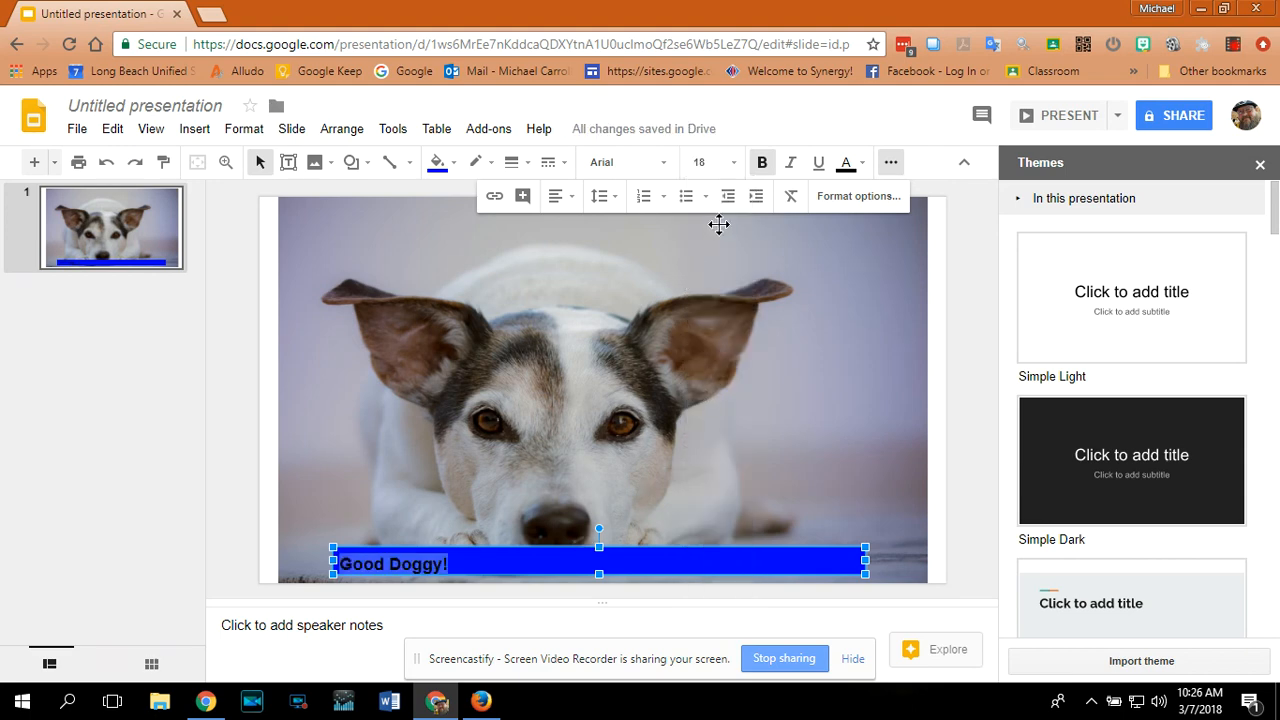
left_click(573, 200)
left_click(584, 221)
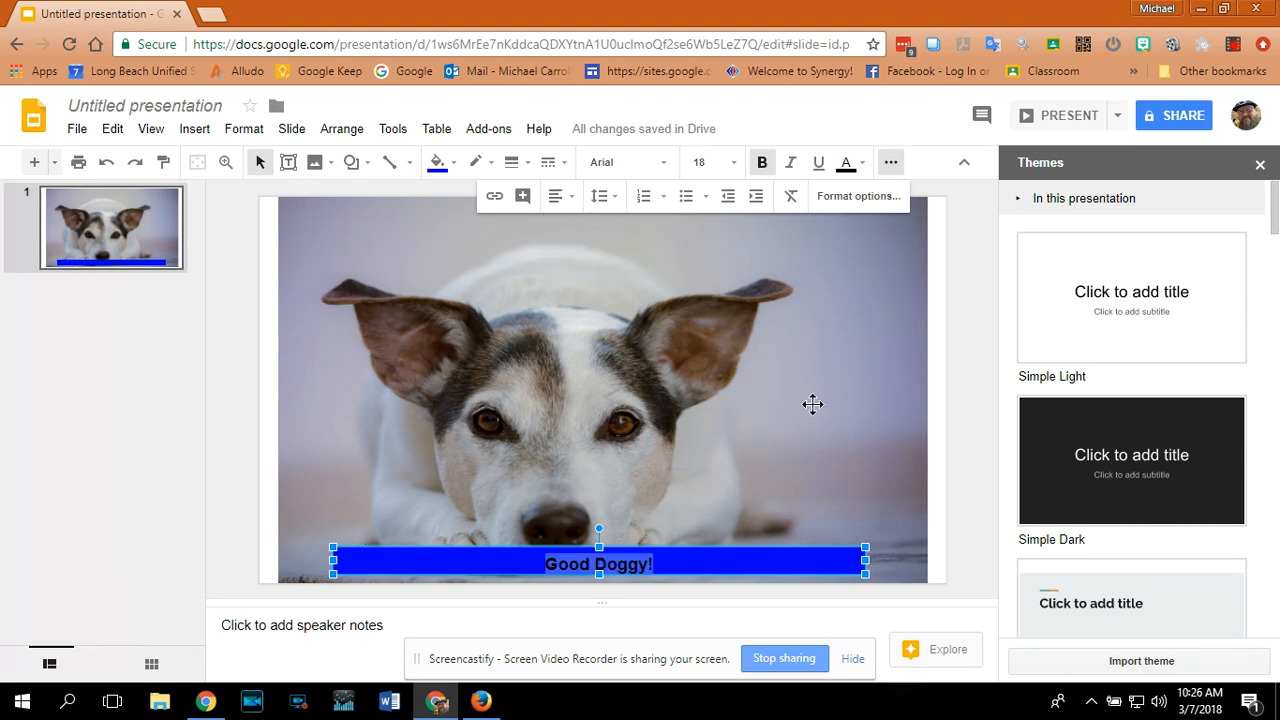
Move the blue caption box slightly to the left over the dog photo
left_click(740, 550)
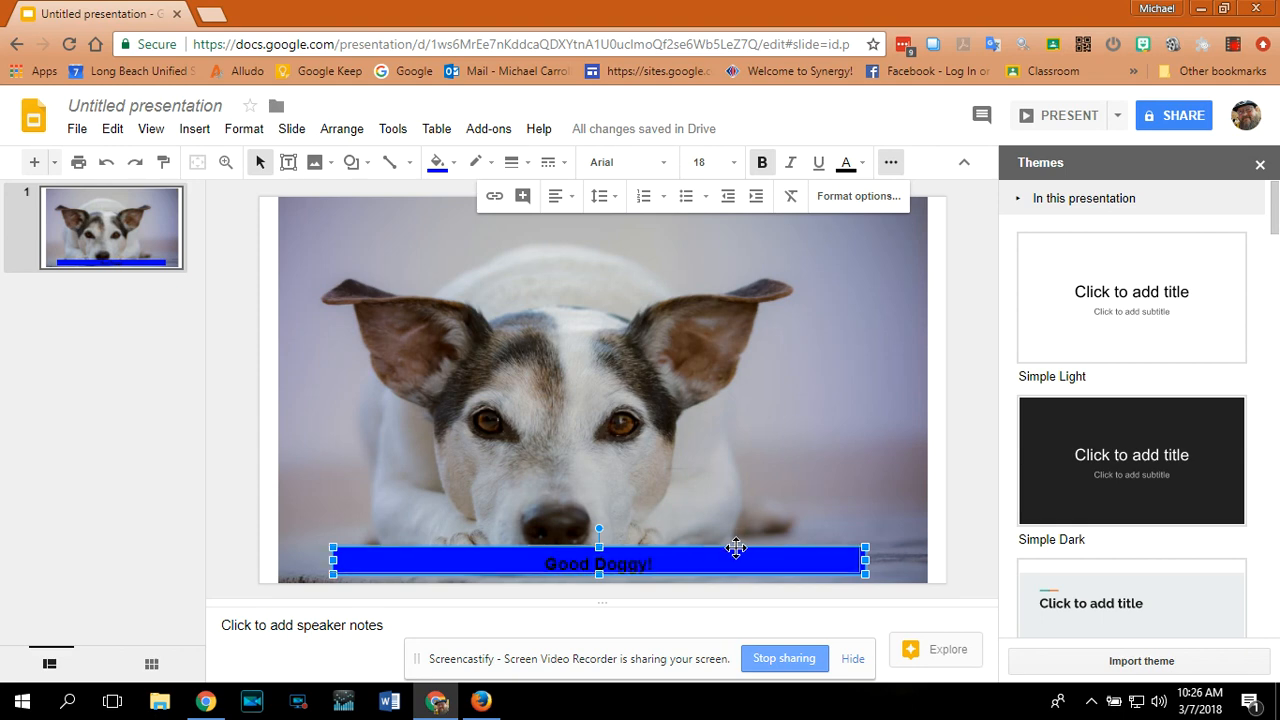
left_click_drag(737, 552, 732, 552)
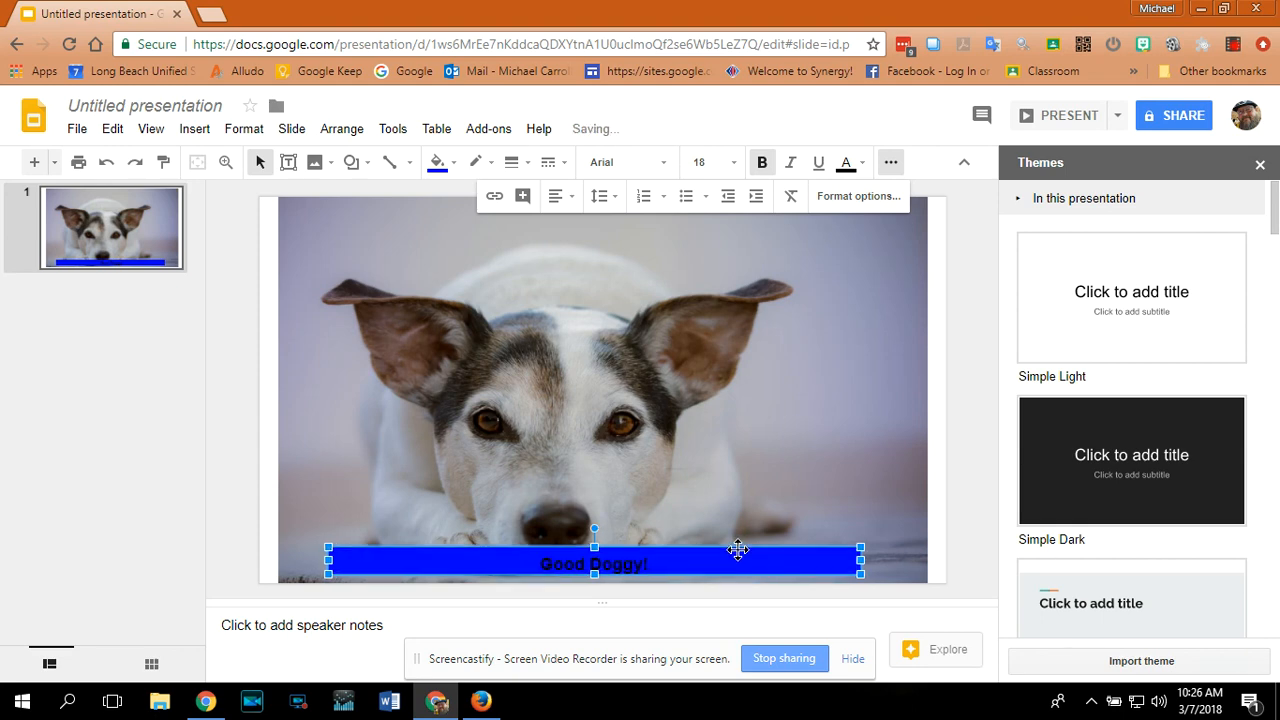
left_click(855, 410)
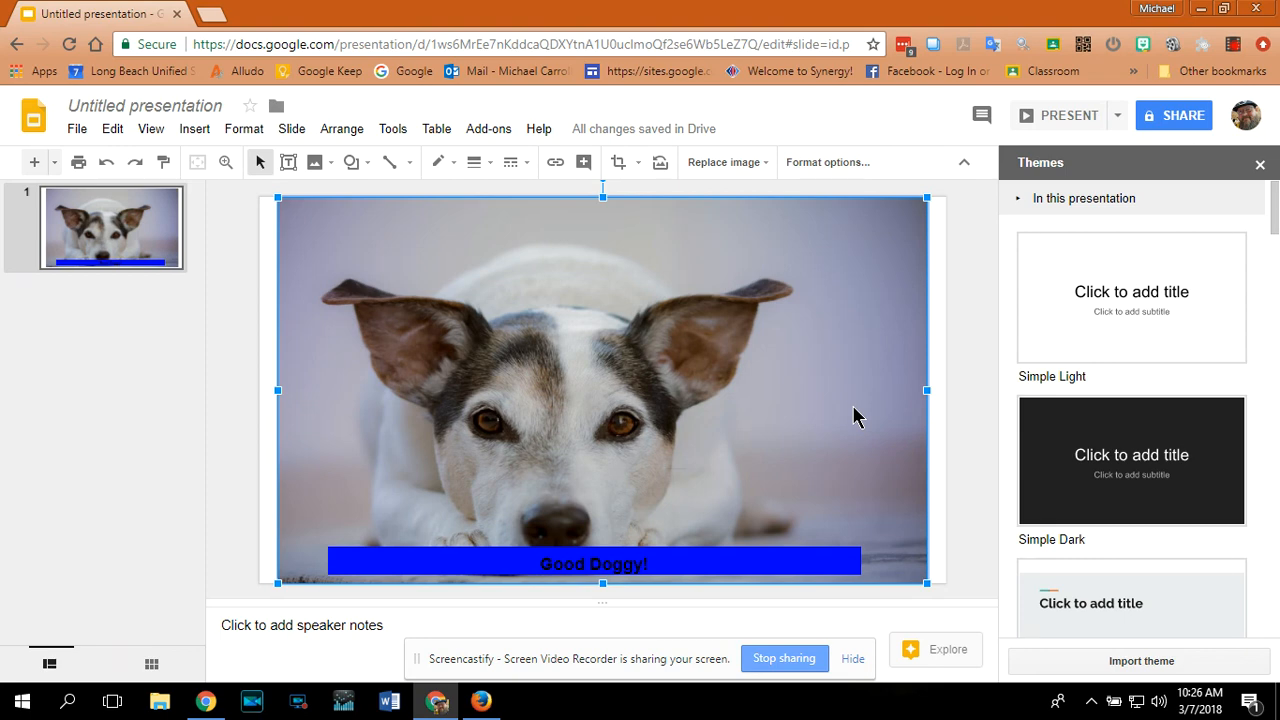
Rename the presentation as "Doggy"
left_click(169, 106)
type("Doggy")
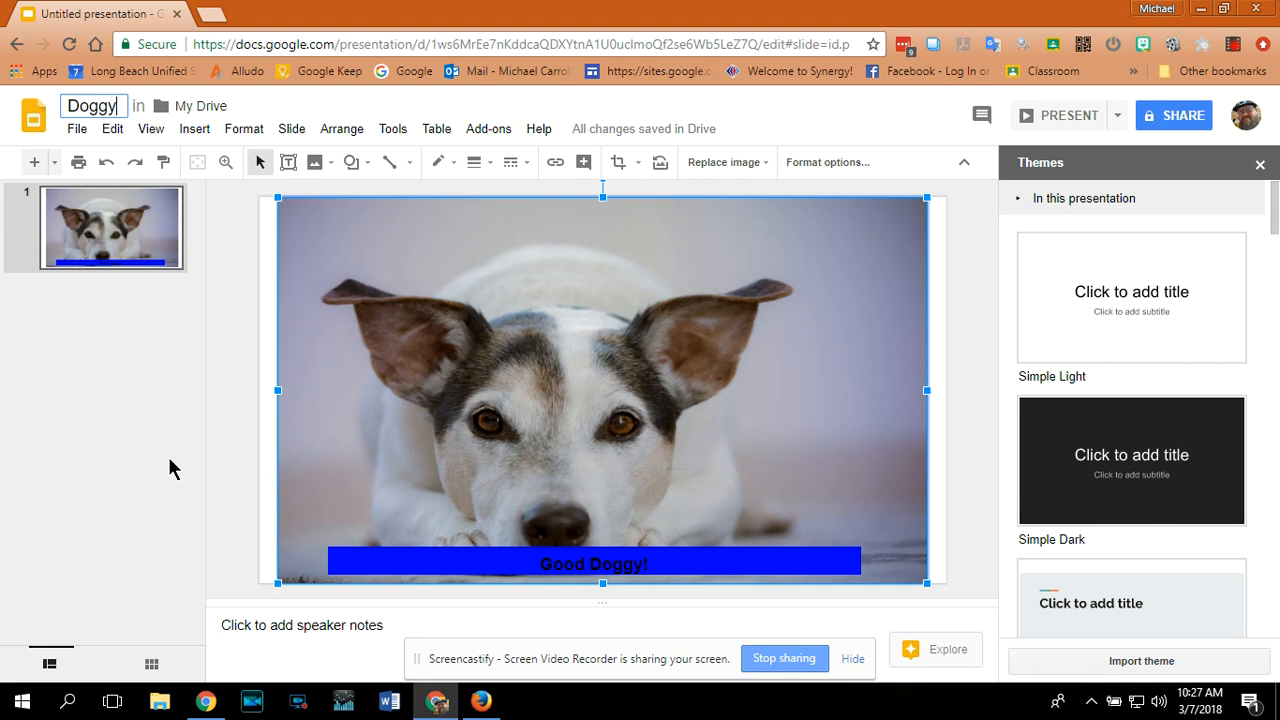
Open the list of download formats for the presentation
left_click(77, 131)
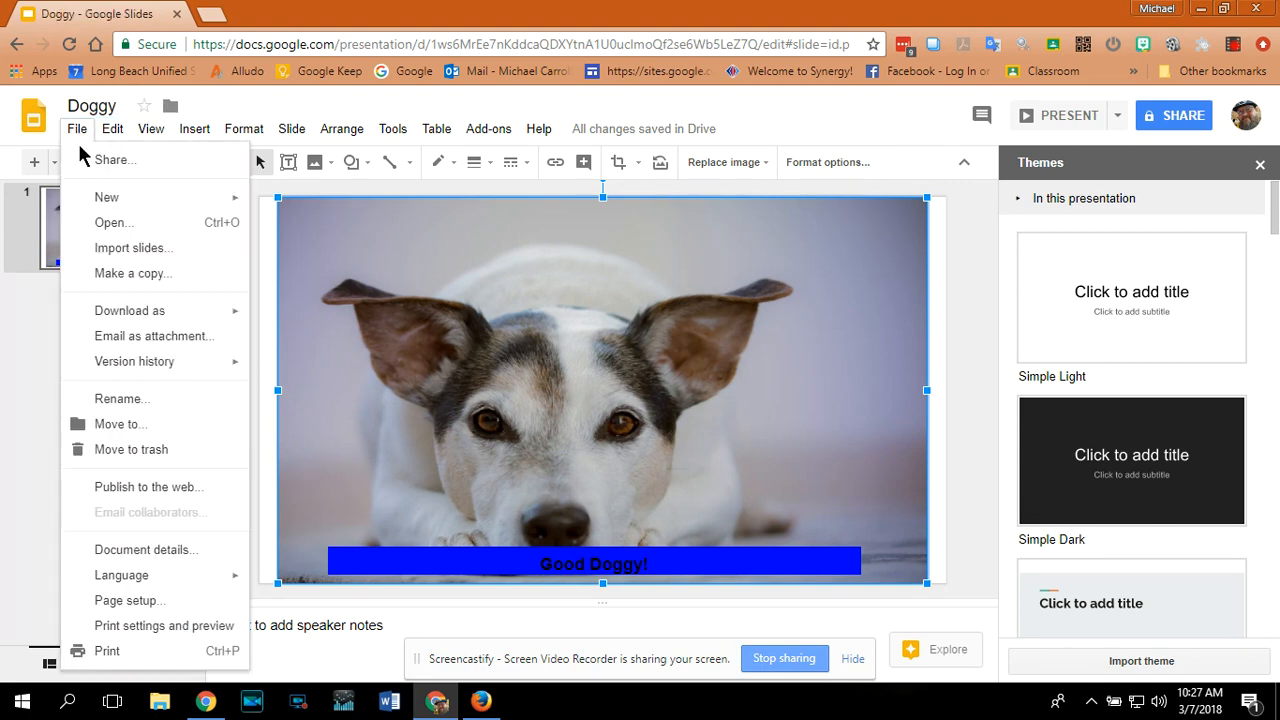
mouse_move(210, 317)
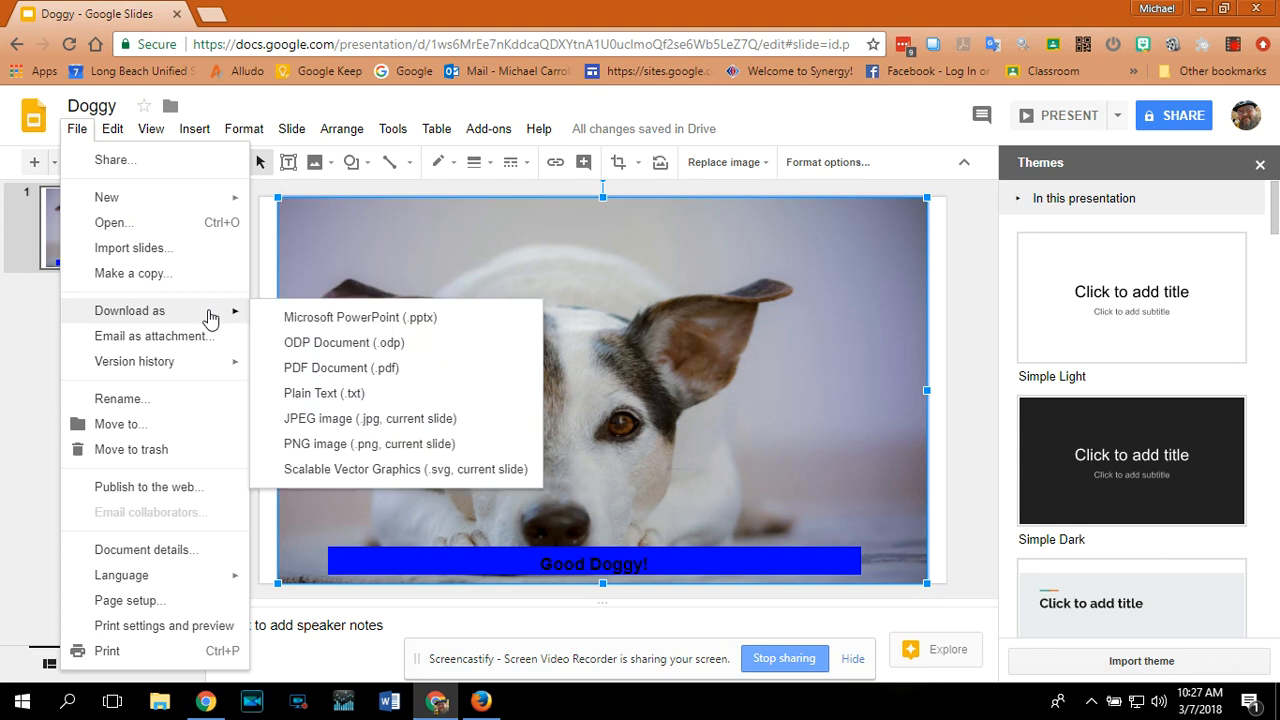